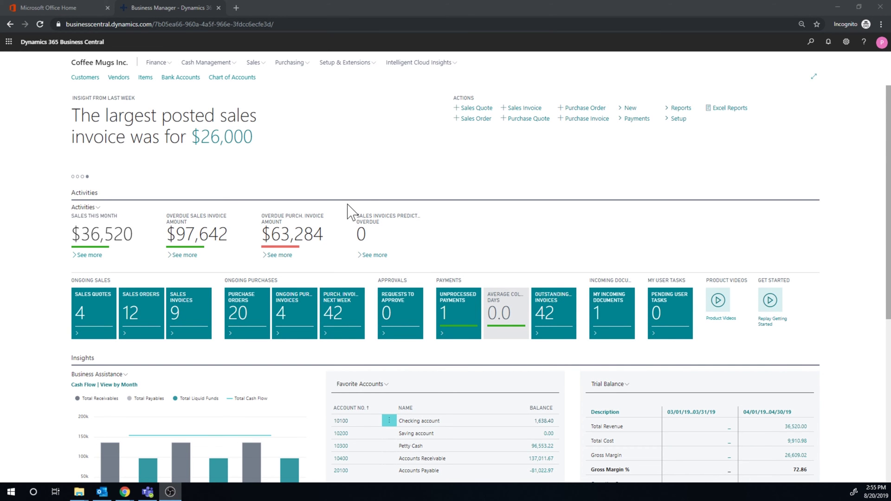
Search Tell Me for 'put-' and open the STD put-away template for editing
left_click(811, 42)
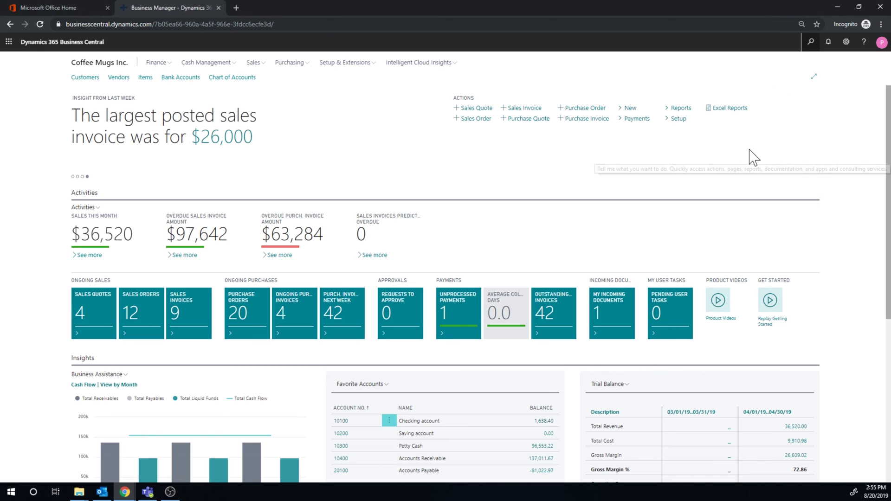
type("put-away")
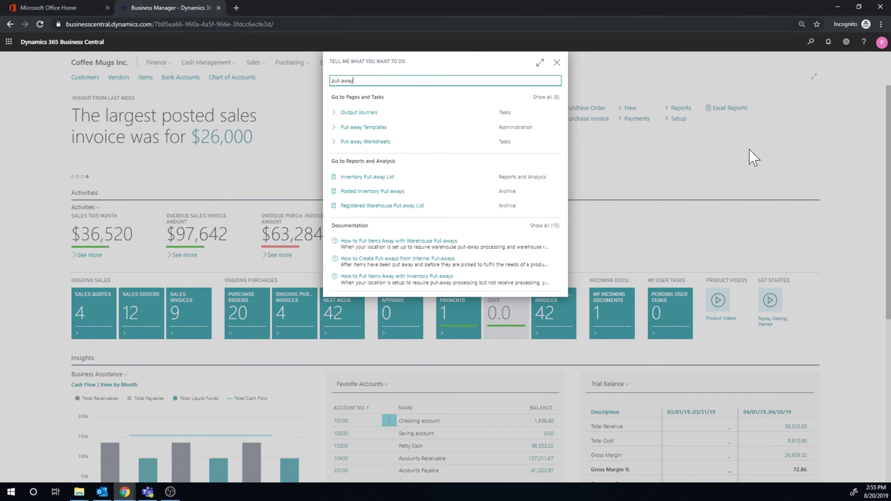
left_click(382, 124)
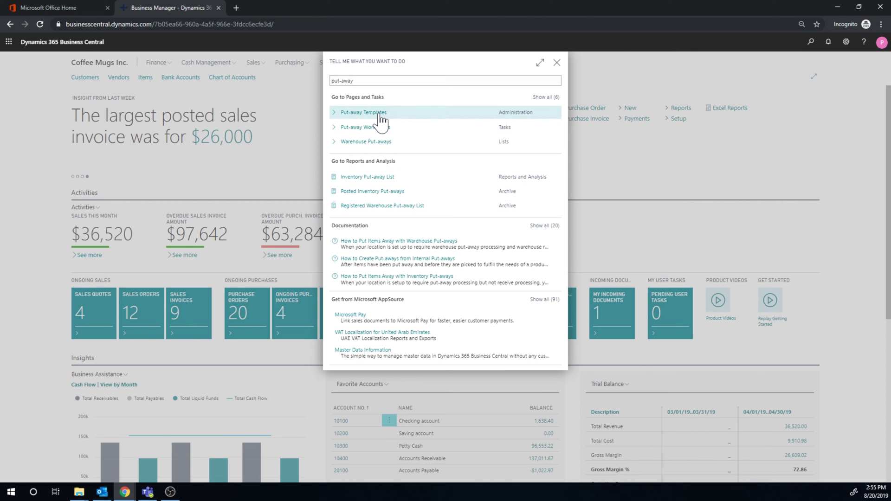
left_click(363, 87)
left_click(306, 96)
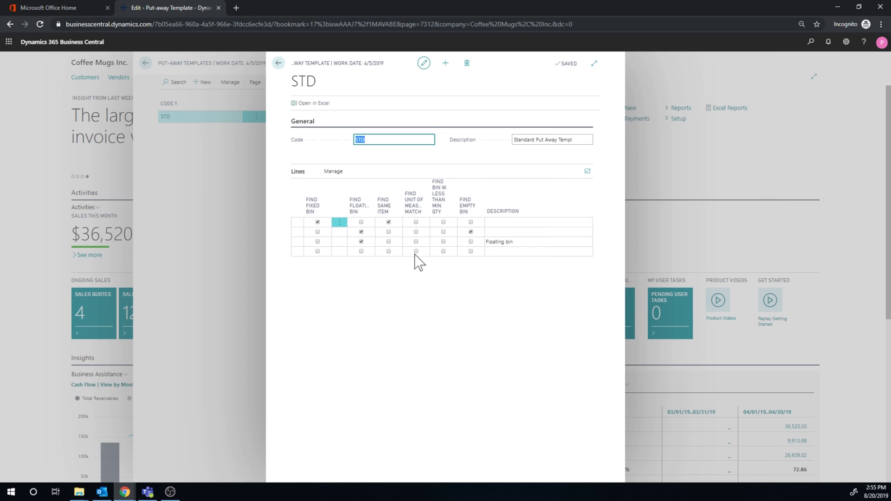
Review STD's Find Same Item, Find Empty Bin and floating bin line settings, then close it
mouse_move(313, 214)
mouse_move(388, 214)
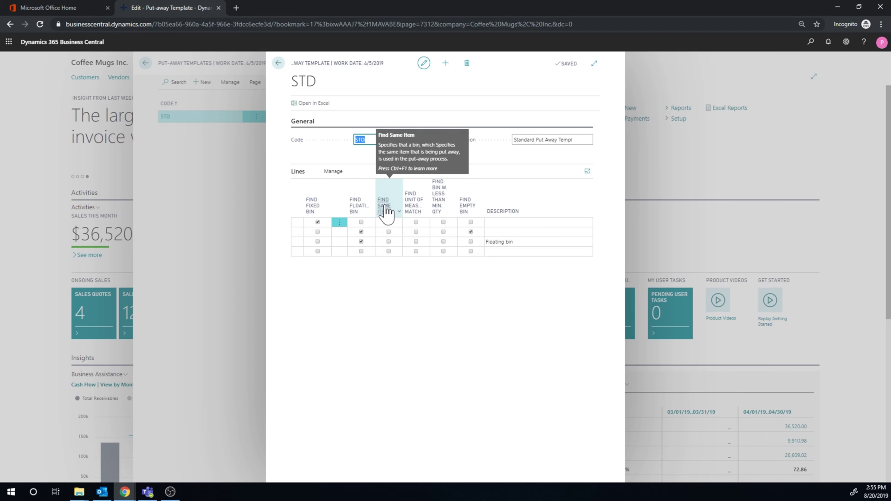
left_click(389, 221)
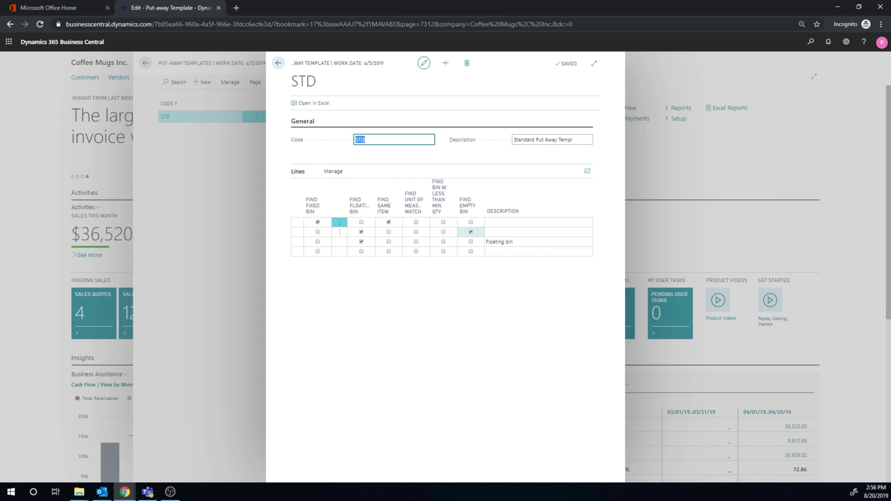
left_click(470, 231)
left_click(472, 231)
left_click(278, 63)
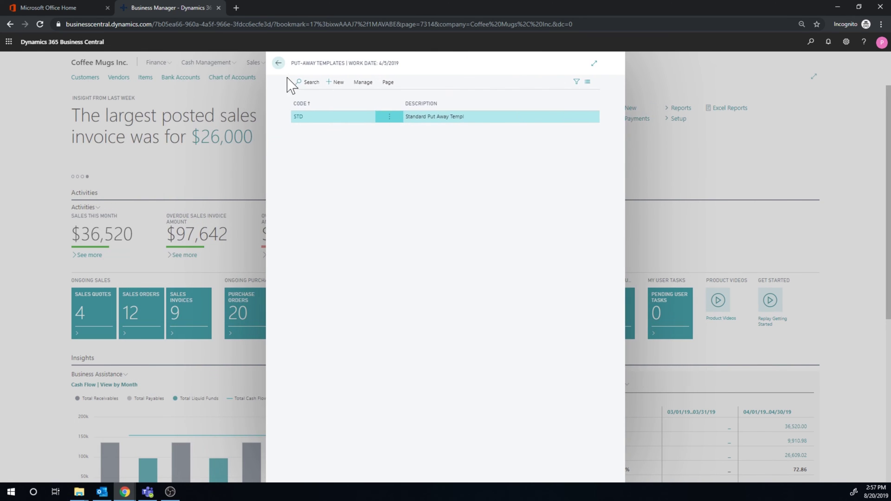
From the home page, open the NORTH location card and view its Bins list
left_click(278, 63)
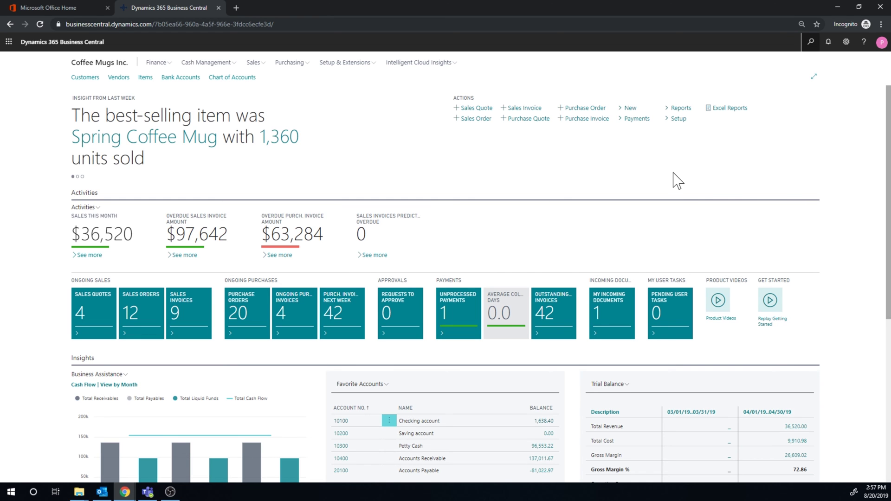
left_click(811, 41)
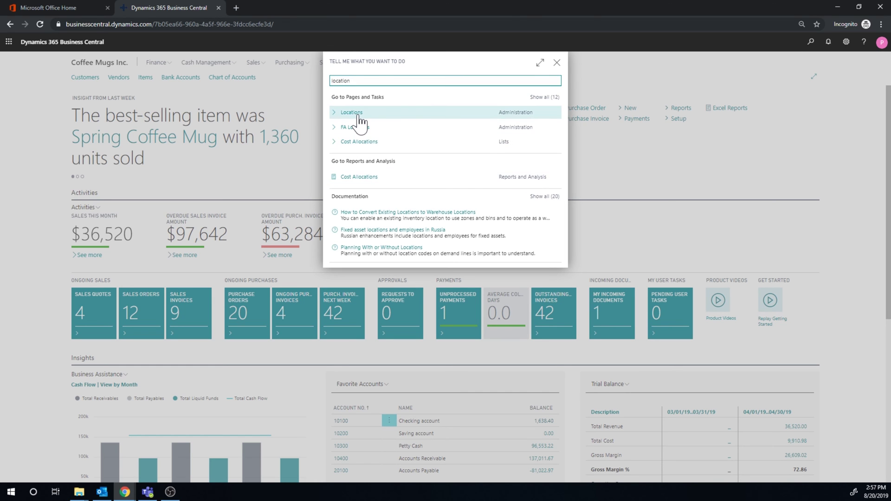
left_click(357, 116)
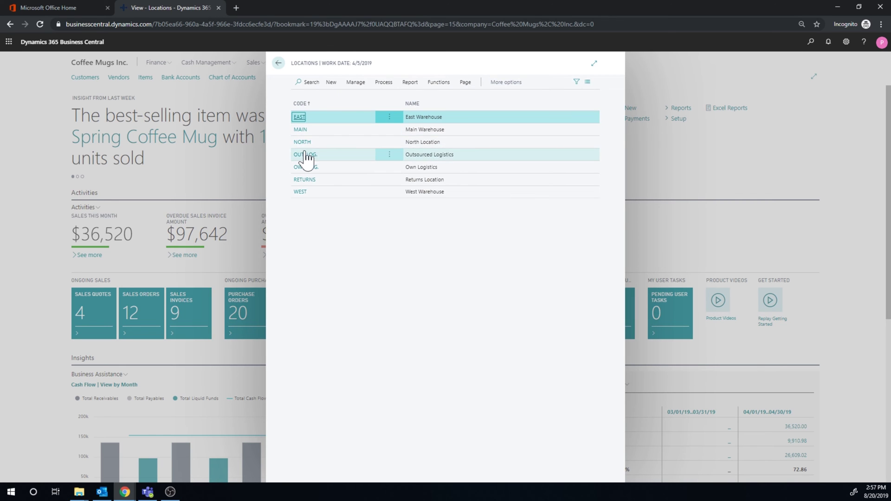
left_click(303, 142)
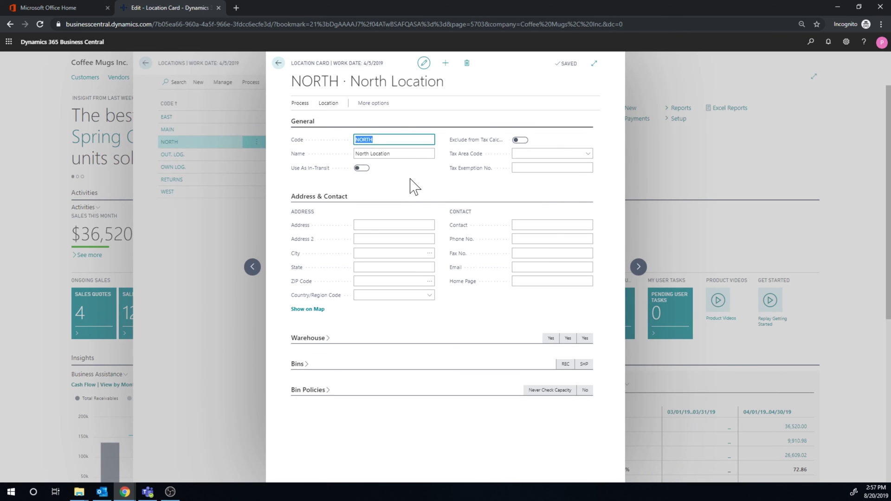
left_click(365, 104)
left_click(366, 104)
left_click(328, 119)
left_click(320, 159)
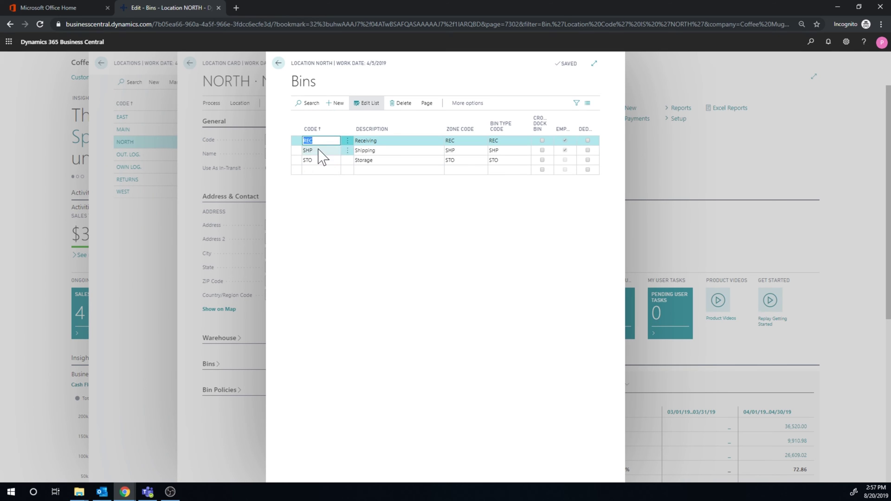
Add empty bin STO2 'Storage 2' with zone STO and bin type STO, then return to Locations
left_click(315, 170)
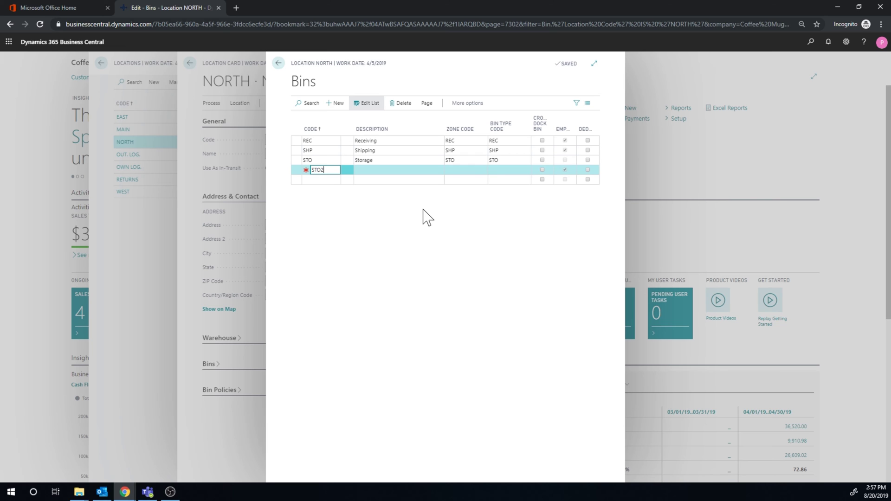
key("Tab")
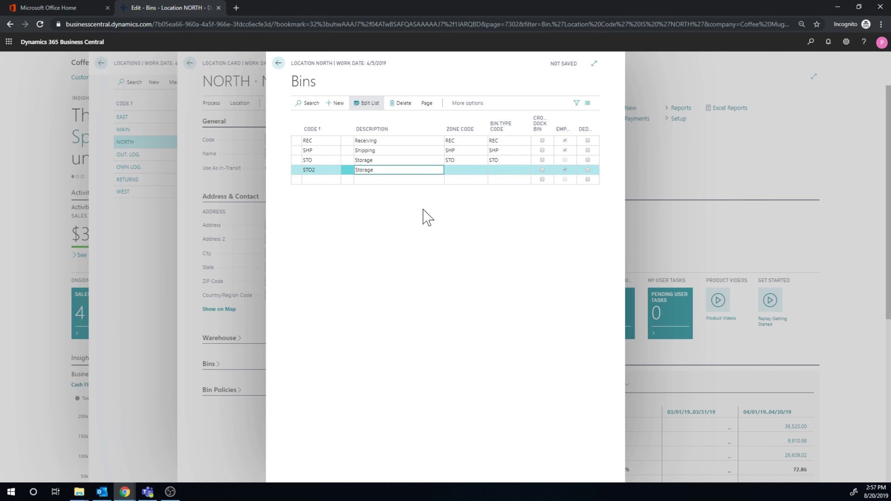
key("Tab")
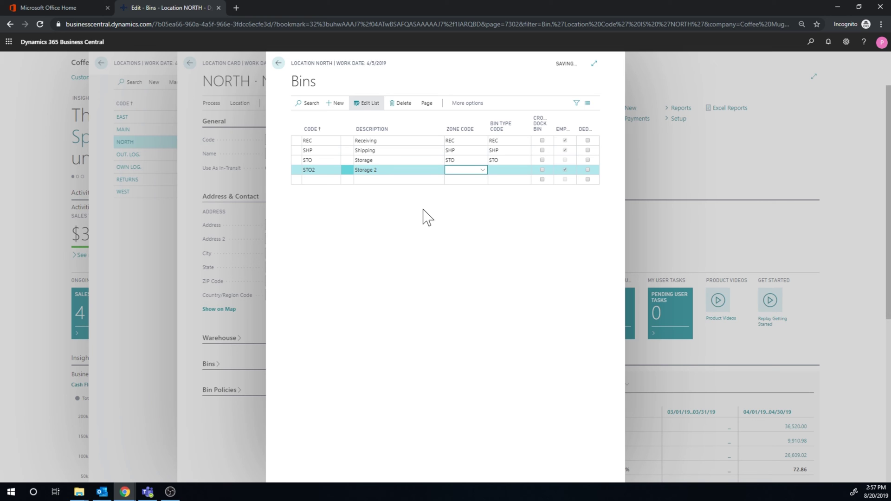
key("Tab")
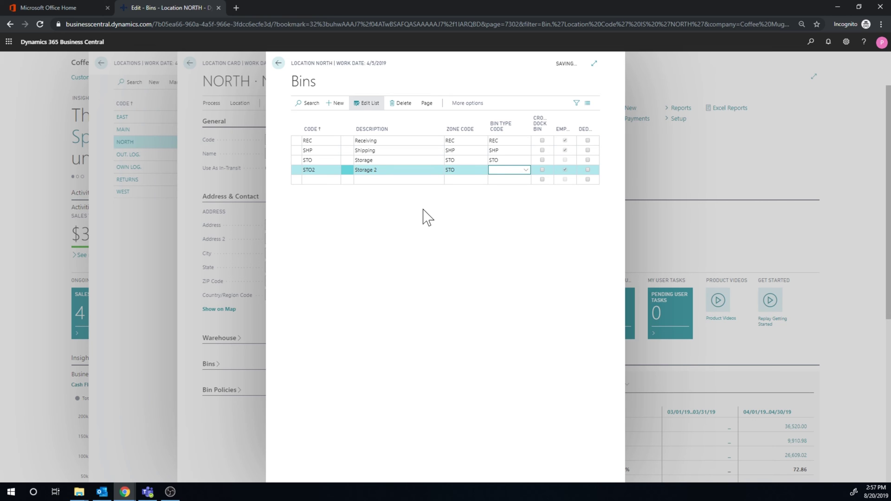
key("Tab")
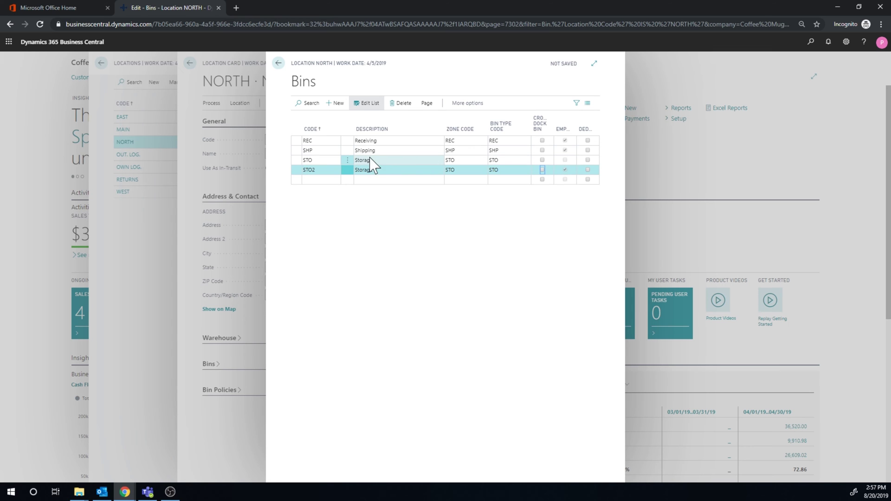
left_click(565, 169)
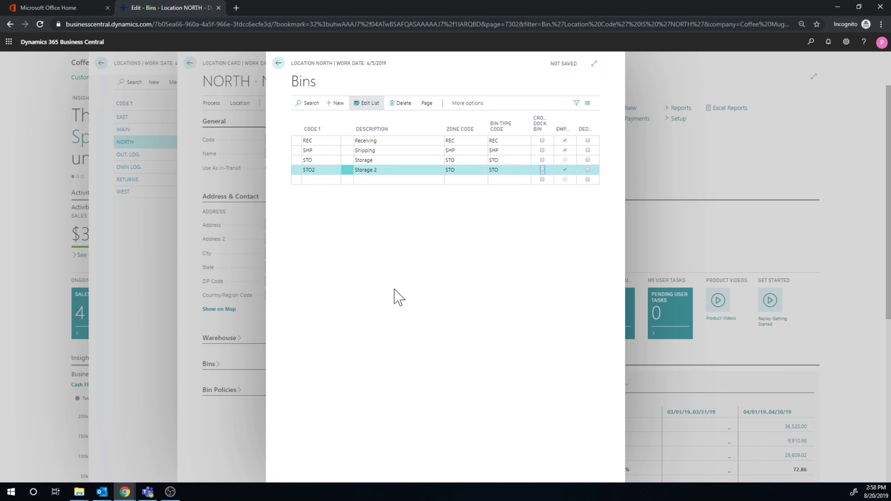
left_click(278, 63)
left_click(279, 63)
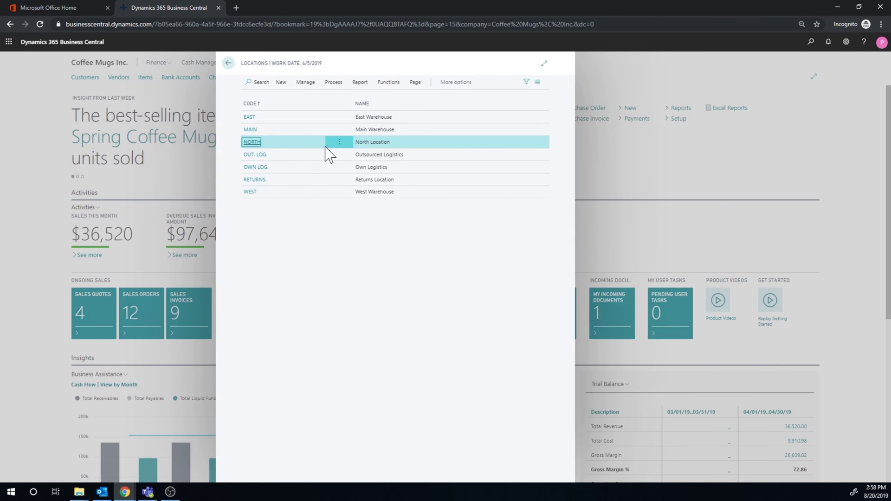
Start a new purchase order for vendor Fabrikam, Inc. from the Purchase Orders list
left_click(279, 63)
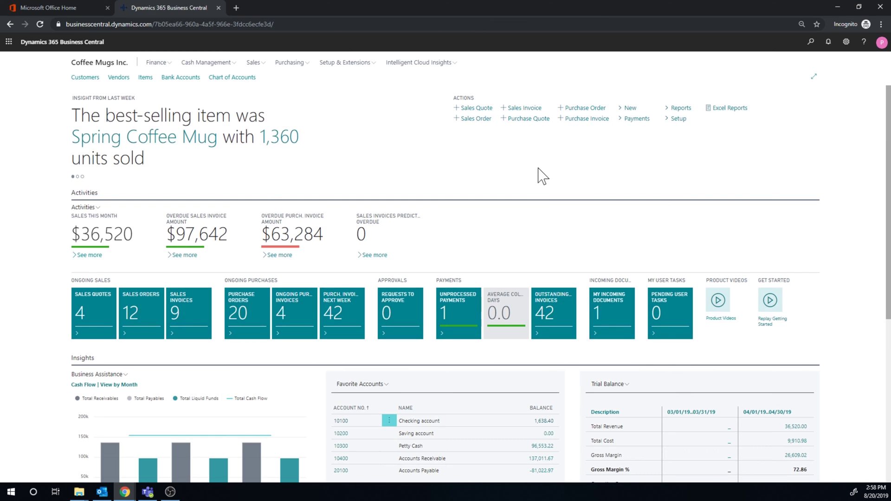
left_click(811, 42)
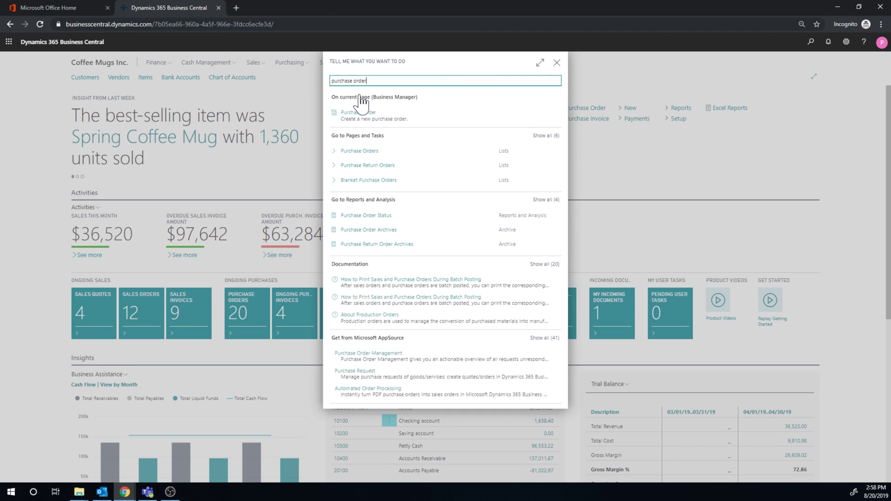
left_click(359, 153)
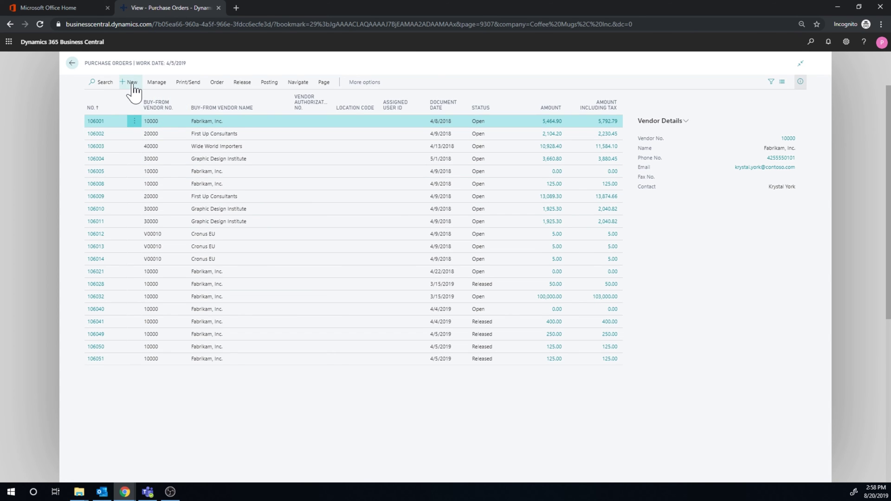
key("alt+n")
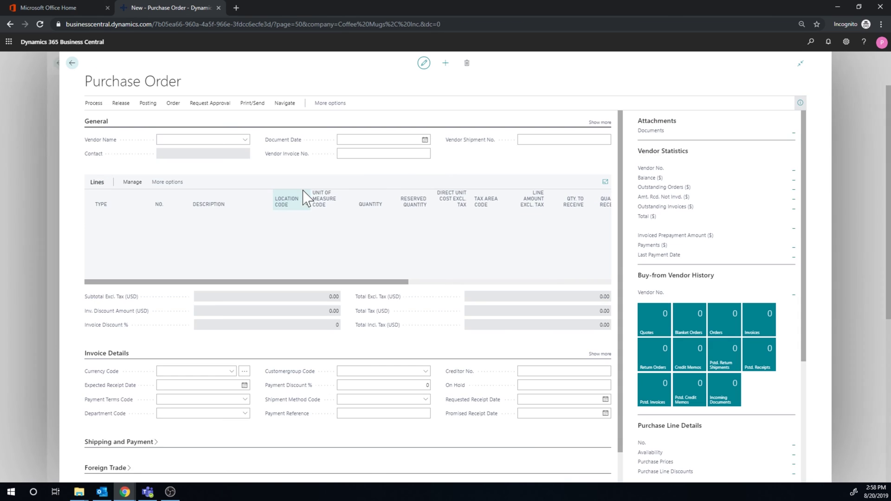
left_click(245, 140)
left_click(216, 172)
Add an order line for 20 INECTA Coffee Mugs at location NORTH
left_click(187, 235)
left_click(185, 234)
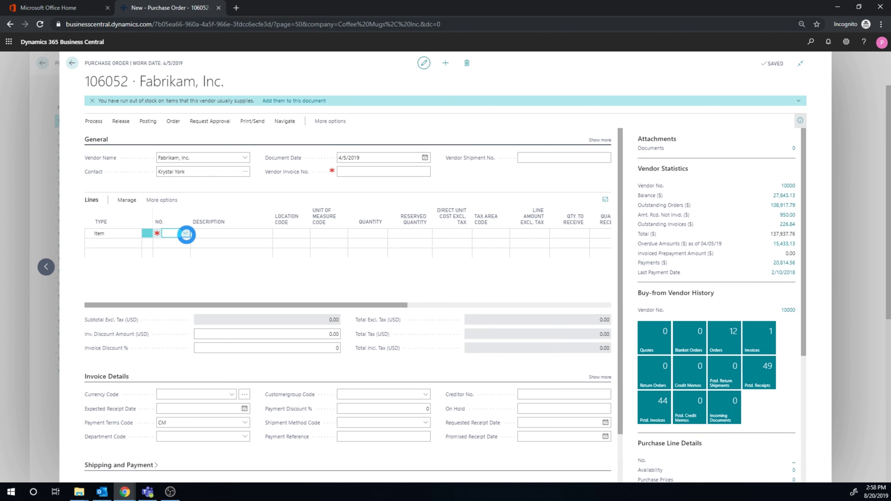
left_click(222, 265)
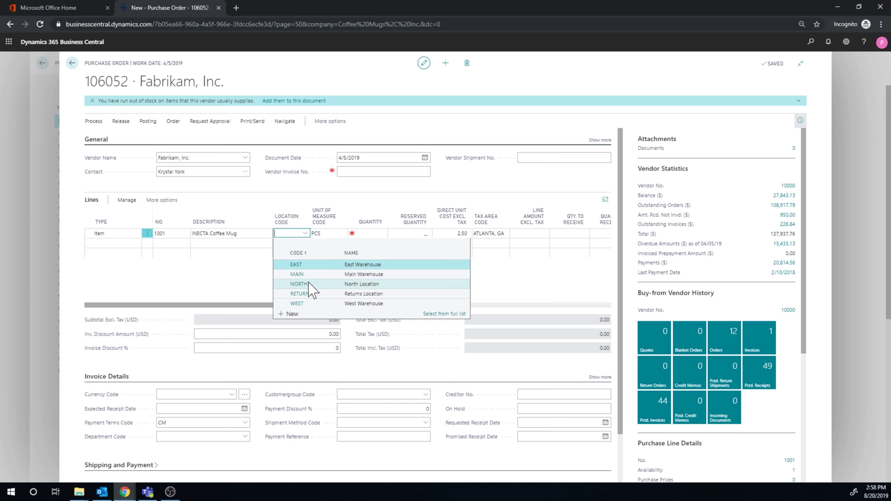
left_click(304, 275)
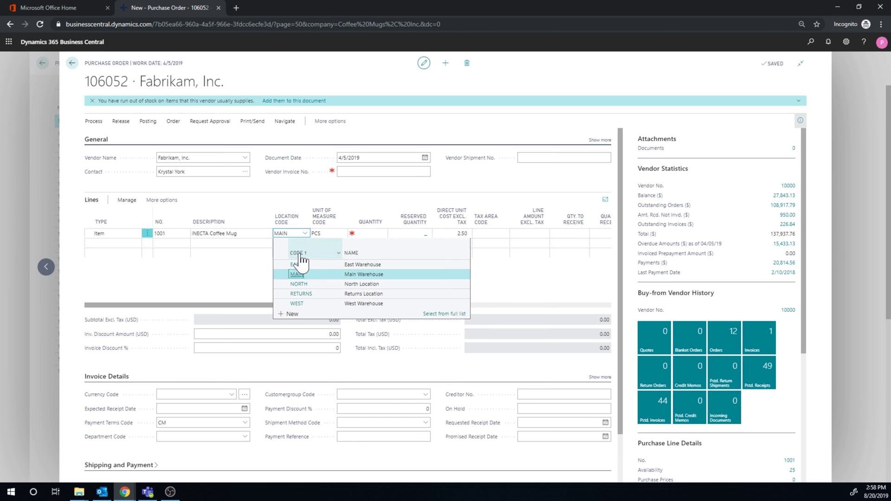
key("Tab")
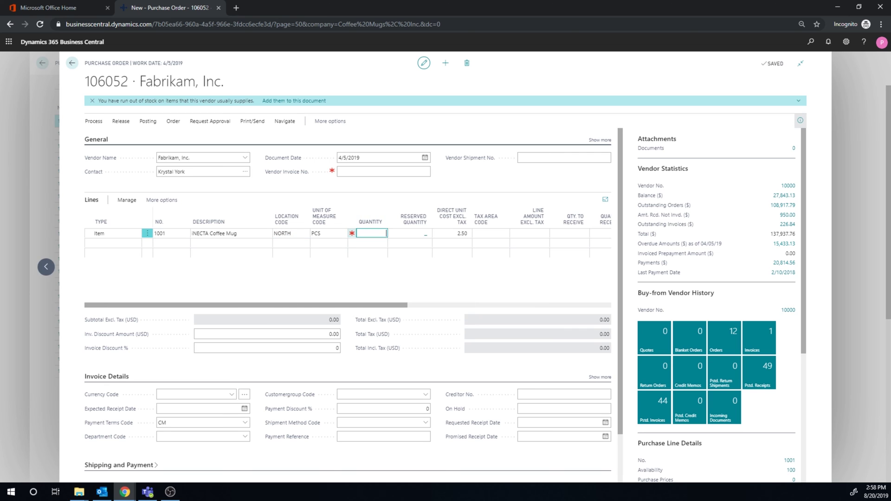
type("20")
key("Tab")
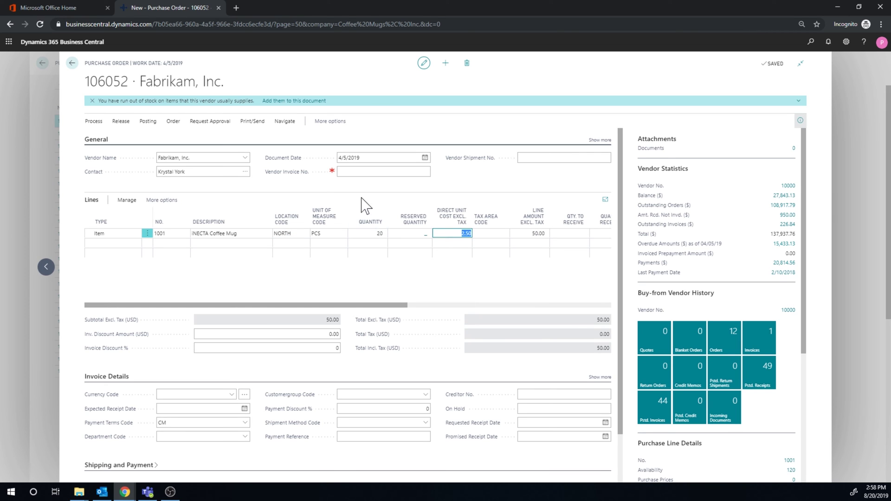
Release the purchase order and create a warehouse receipt from it
left_click(120, 122)
left_click(107, 142)
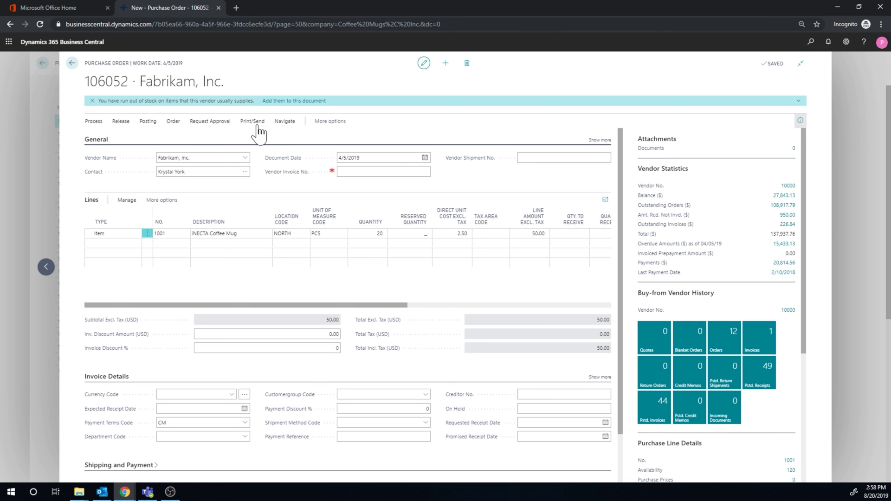
left_click(284, 123)
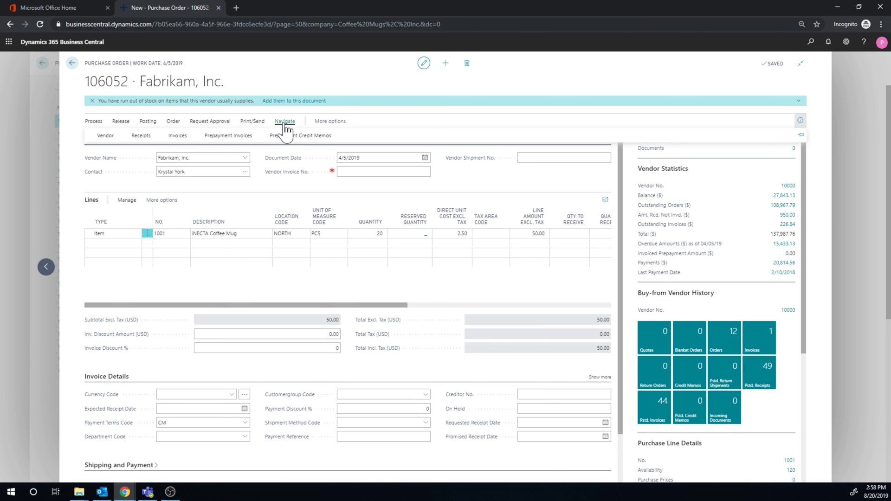
left_click(322, 123)
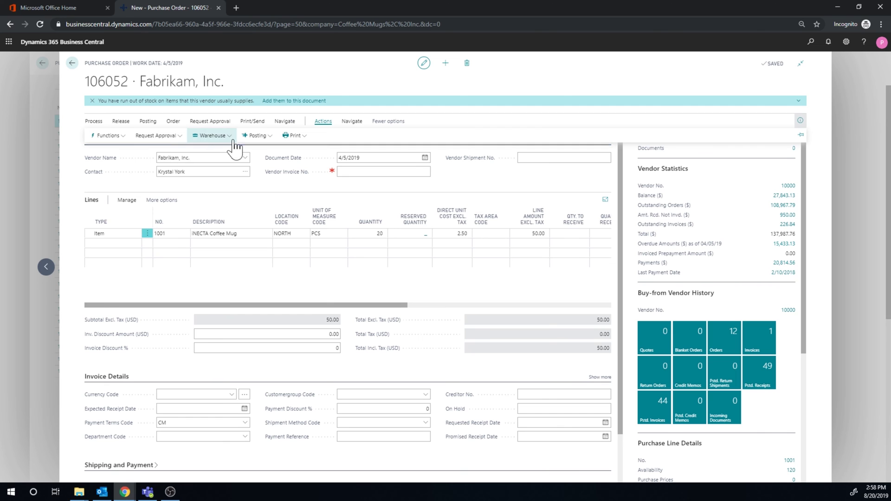
left_click(216, 136)
left_click(273, 161)
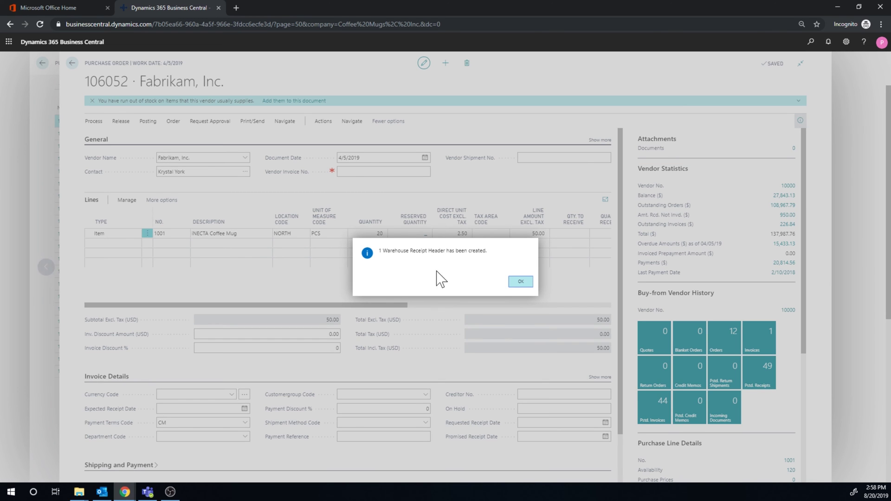
Open warehouse receipt WR00007 and post it, confirming the posting
key("Return")
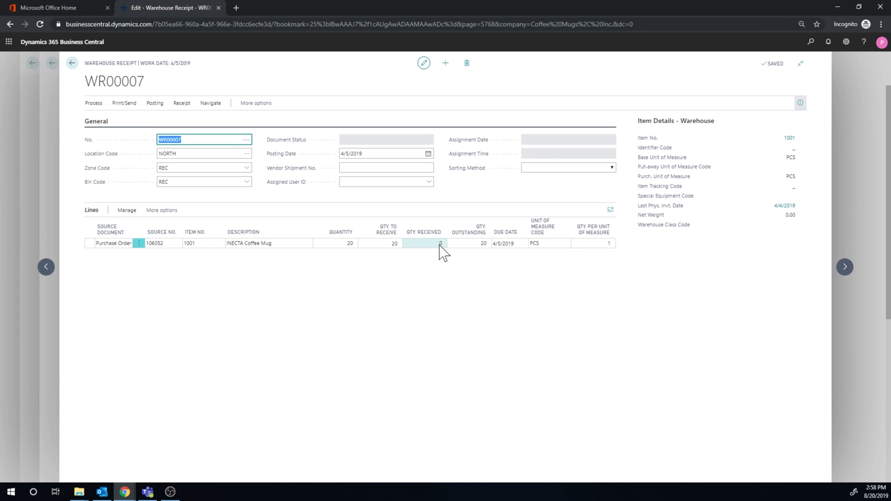
left_click(155, 103)
left_click(106, 117)
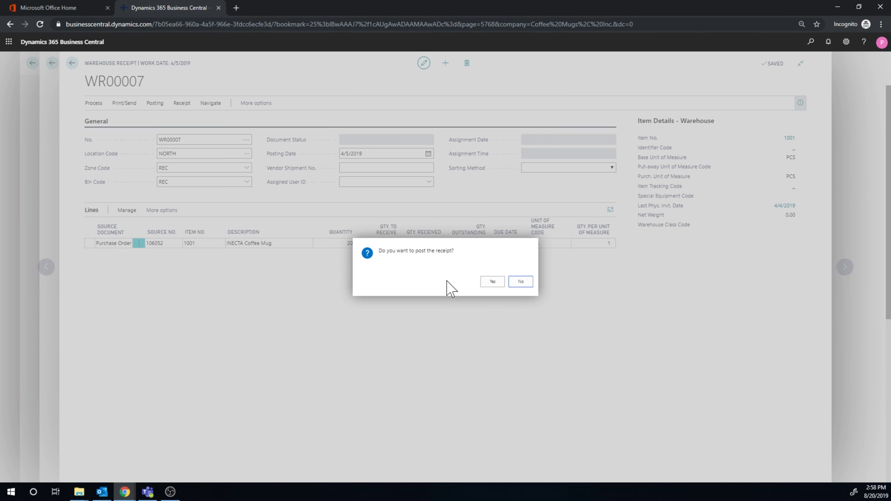
left_click(493, 281)
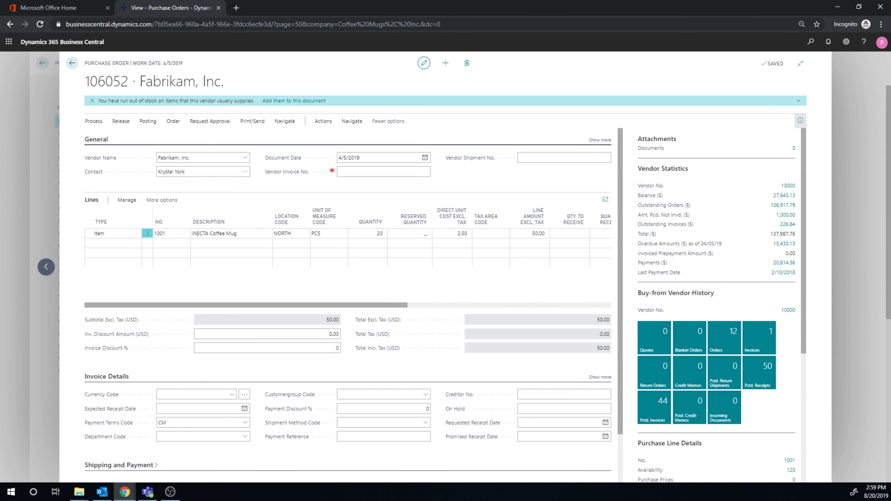
Close the order and open put-away WHP00004 from Warehouse Put-aways for editing
left_click(71, 63)
left_click(812, 42)
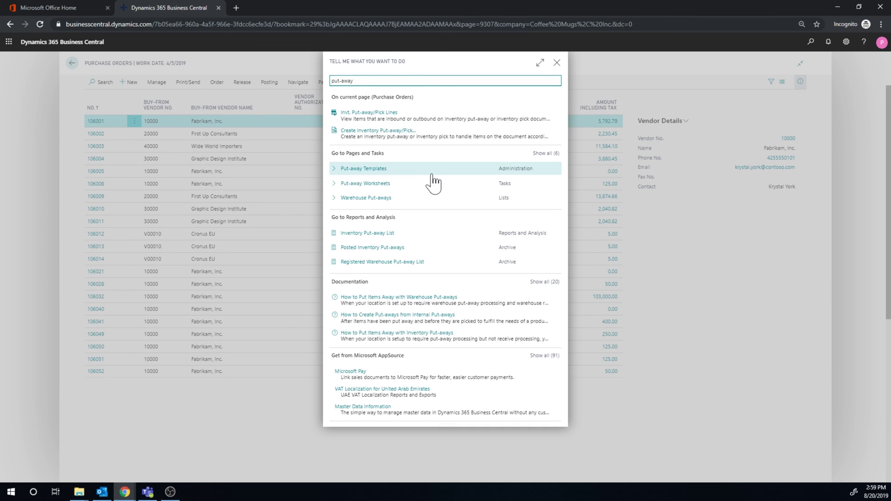
left_click(384, 196)
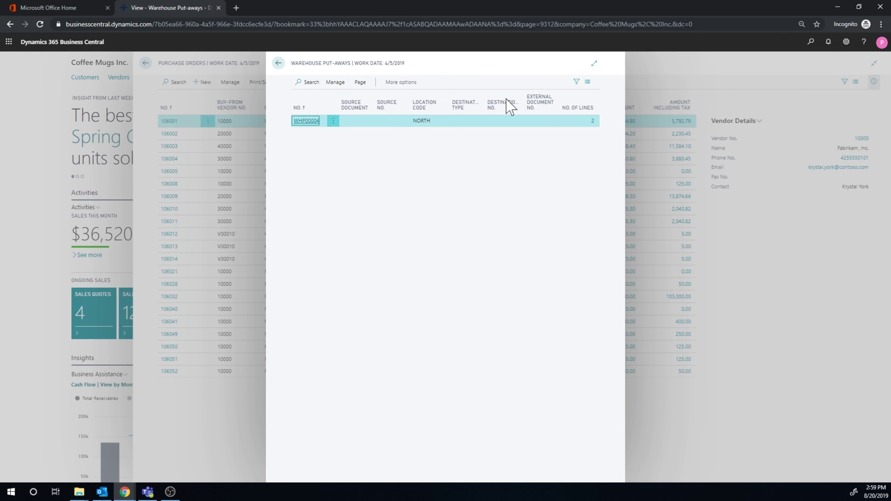
left_click(359, 84)
left_click(401, 82)
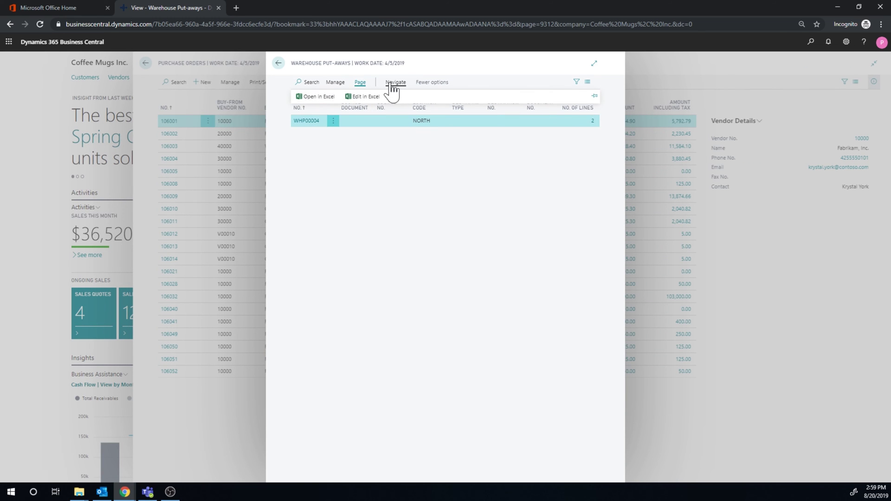
left_click(395, 83)
left_click(330, 100)
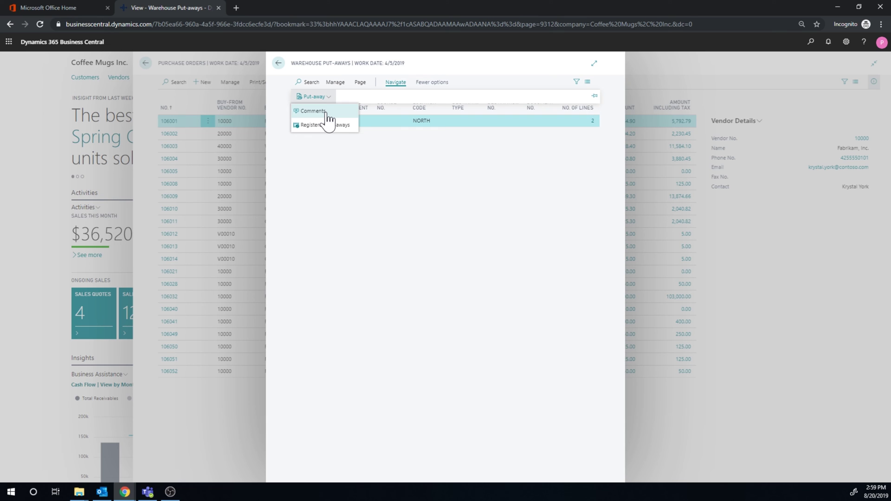
left_click(335, 83)
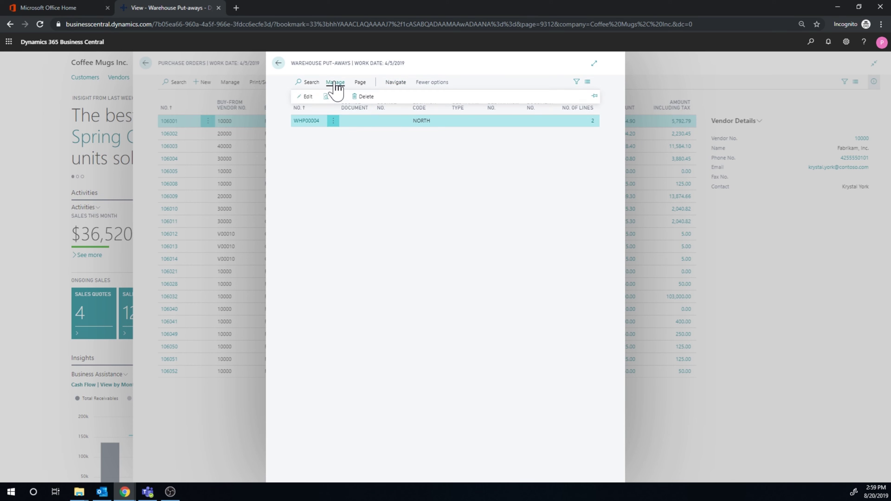
left_click(307, 96)
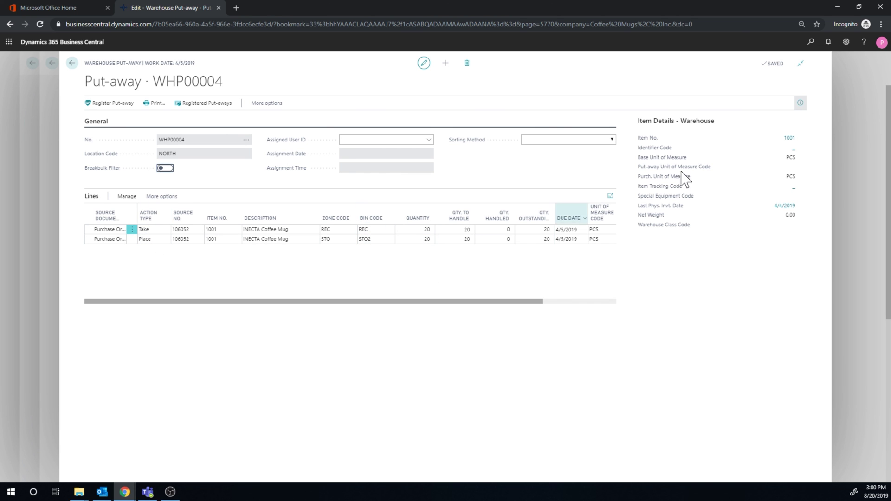
left_click(847, 42)
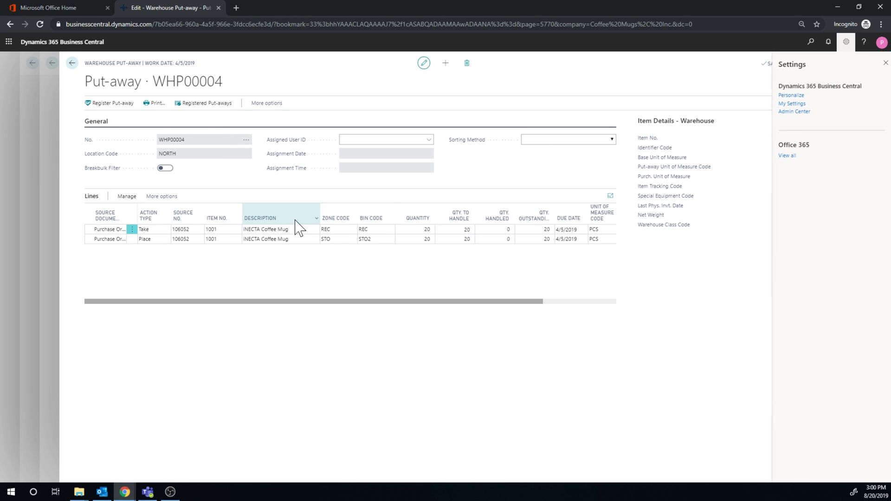
left_click(885, 64)
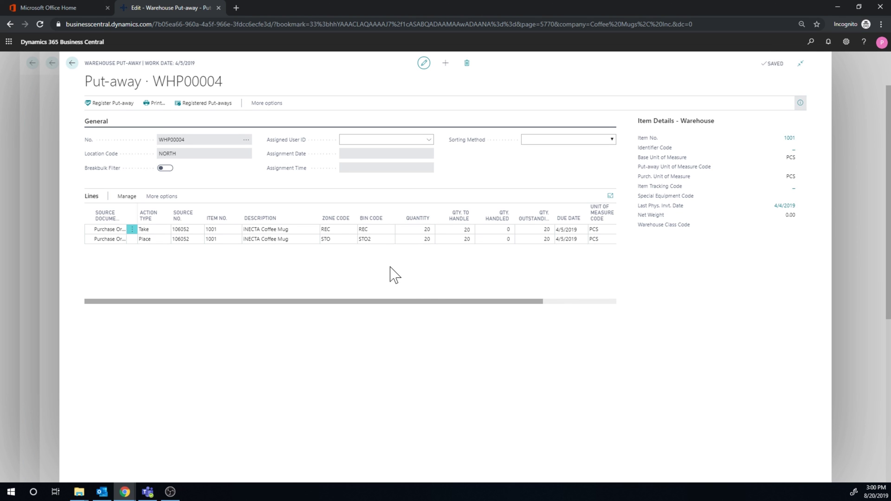
left_click(157, 230)
left_click(160, 249)
left_click_drag(379, 302, 288, 318)
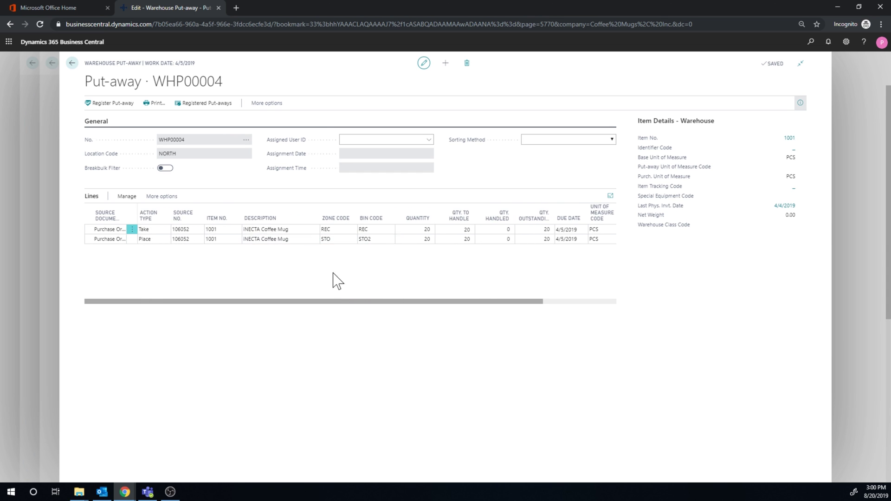